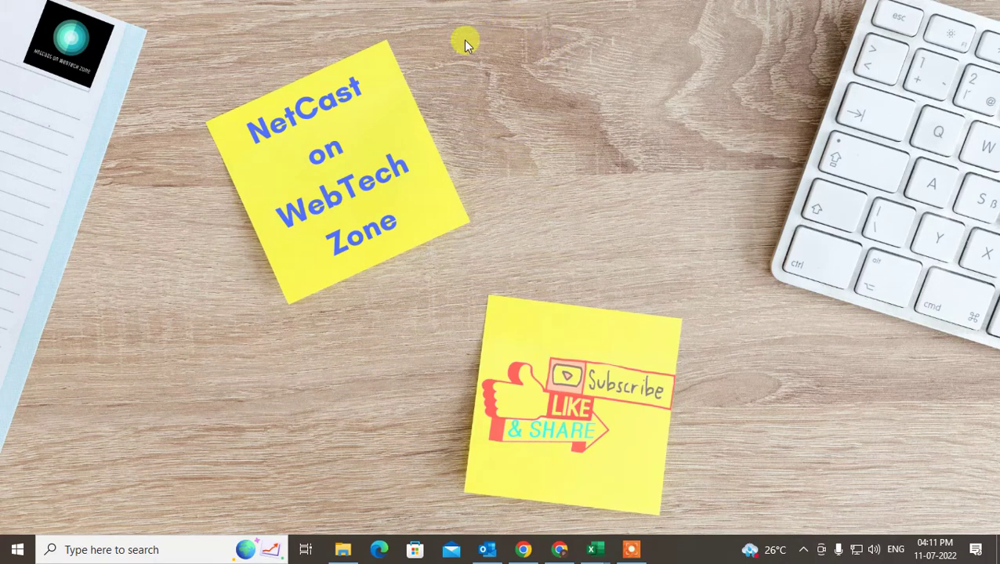
# Refresh the desktop and launch Outlook from the taskbar.
pyautogui.rightClick(626, 114)
pyautogui.click(678, 156)
pyautogui.click(486, 549)
# Write a new email to the suggested contact with subject 'sdfasdf' and body 'asdfasdf asdf asdf asdf'.
pyautogui.click(20, 76)
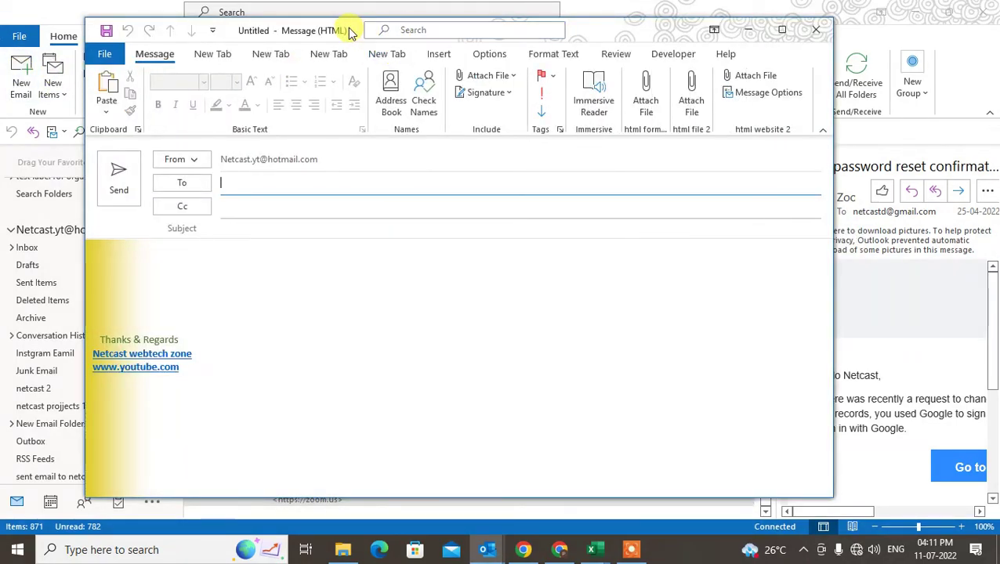
pyautogui.moveTo(346, 29); pyautogui.dragTo(455, 29)
pyautogui.click(357, 184)
pyautogui.click(398, 257)
pyautogui.click(363, 206)
pyautogui.click(352, 242)
pyautogui.write('sdfasdf')
pyautogui.click(225, 293)
pyautogui.write('asdfasdf asdf asdf asdf')
# In message Properties, enable 'Do not deliver before' with 21:30 on 11-07-2022.
pyautogui.click(668, 130)
pyautogui.moveTo(510, 111)
pyautogui.mouseDown()
pyautogui.moveTo(451, 179)
pyautogui.moveTo(510, 140)
pyautogui.mouseUp()
pyautogui.click(402, 318)
pyautogui.moveTo(675, 127); pyautogui.dragTo(609, 96)
pyautogui.click(629, 286)
pyautogui.moveTo(627, 351); pyautogui.dragTo(629, 362)
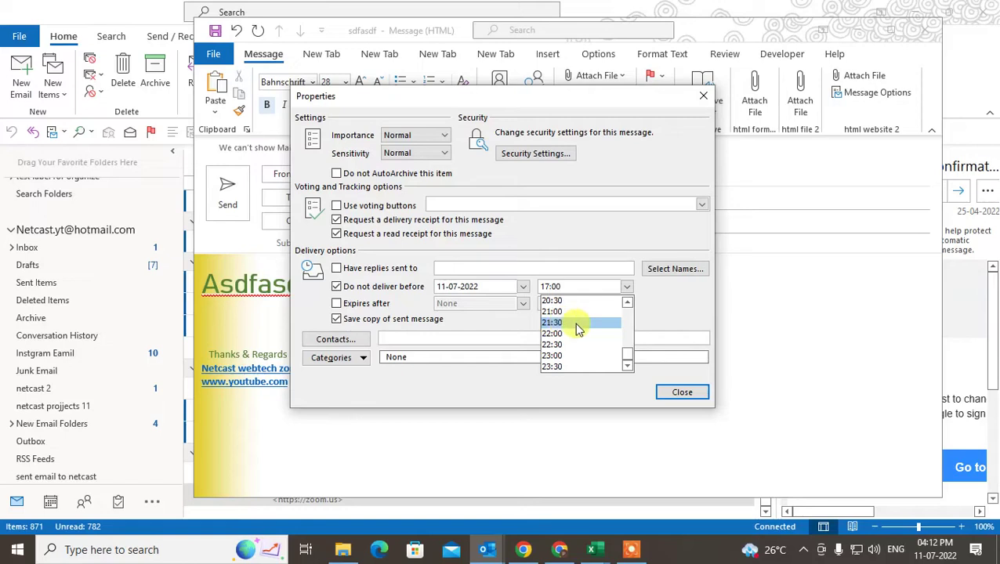
pyautogui.click(566, 322)
pyautogui.moveTo(563, 285); pyautogui.dragTo(550, 283)
# Enable 'Expires after' and set the expiry to 22:00 on 11-07-2022.
pyautogui.click(337, 305)
pyautogui.click(627, 303)
pyautogui.click(626, 383)
pyautogui.click(628, 384)
pyautogui.click(568, 379)
pyautogui.doubleClick(543, 304)
pyautogui.moveTo(479, 97); pyautogui.dragTo(505, 93)
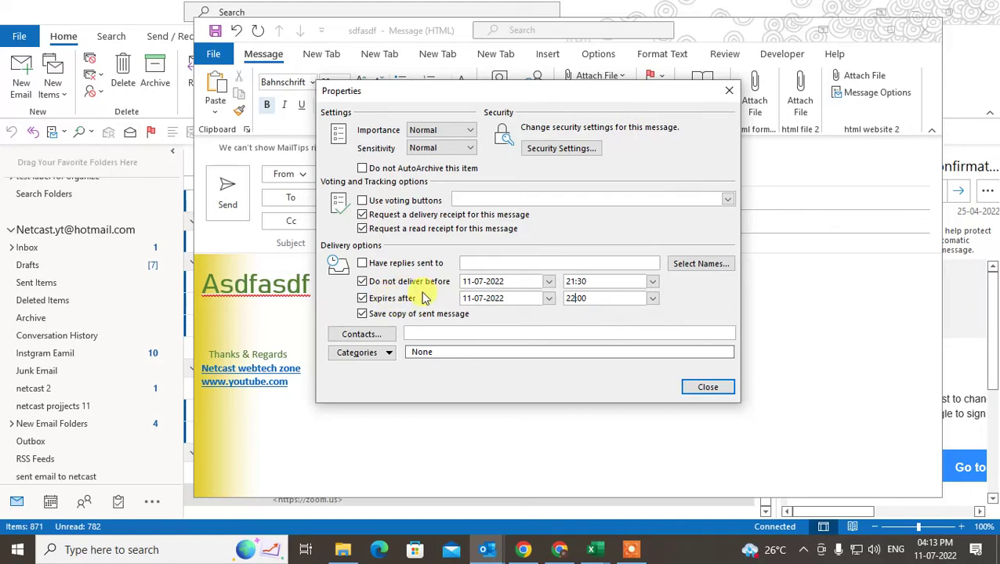